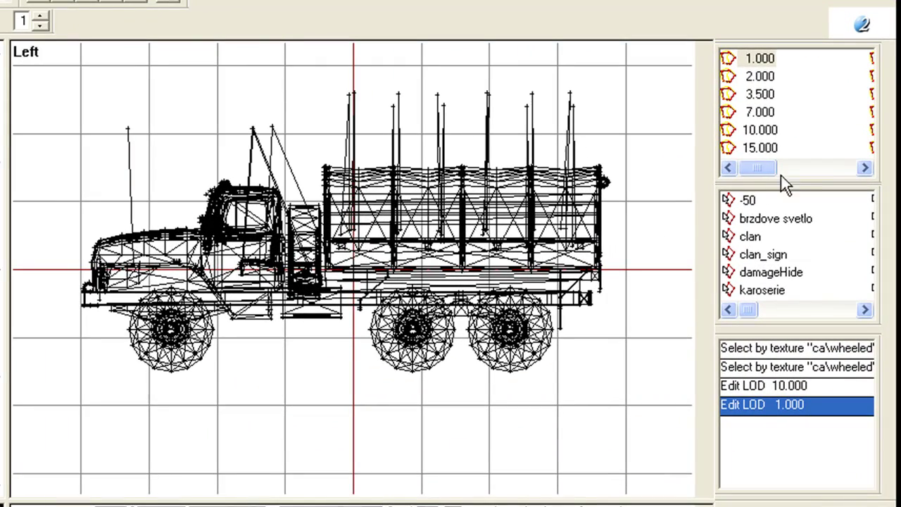
Open the View - Cargo LOD and highlight the proxies above the cab and those above the cargo bed
{"action": "left_click", "coordinate": [813, 114]}
{"action": "left_click", "coordinate": [767, 78]}
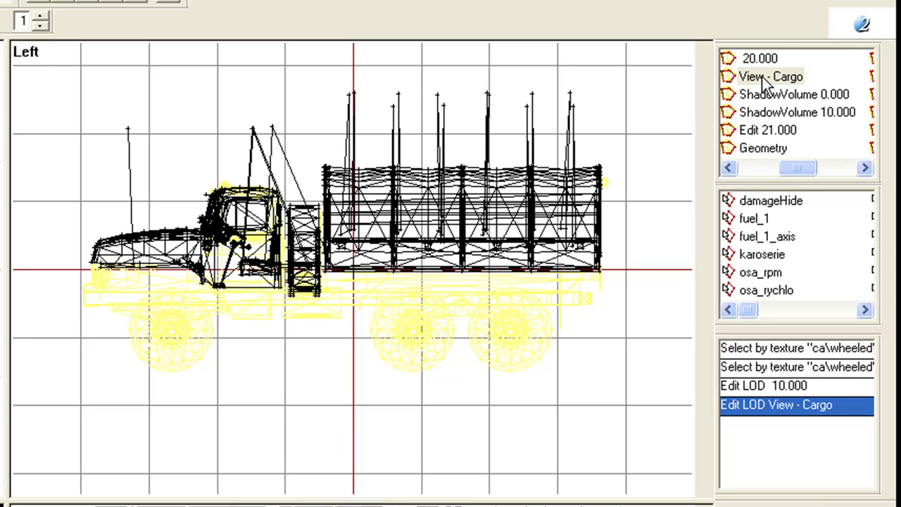
{"action": "left_click_drag", "start_coordinate": [768, 82], "coordinate": [244, 359]}
{"action": "left_click_drag", "start_coordinate": [247, 359], "coordinate": [296, 142]}
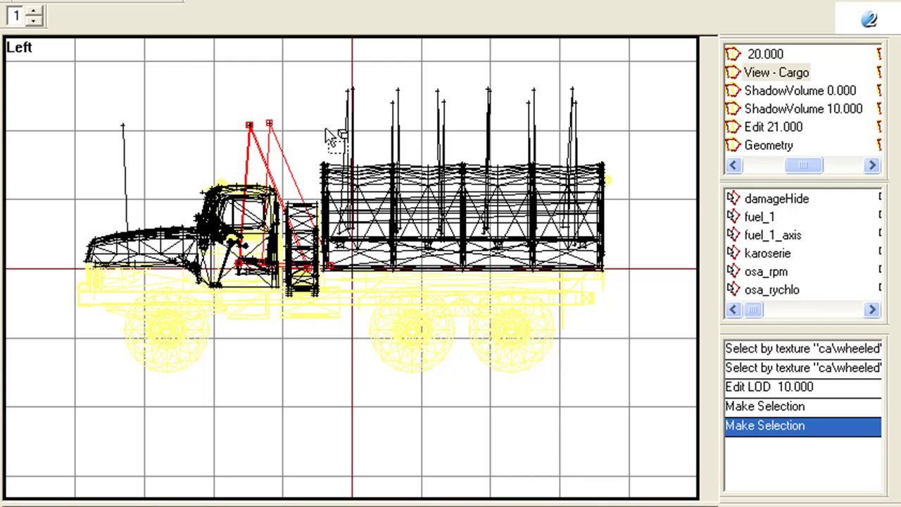
{"action": "left_click_drag", "start_coordinate": [317, 74], "coordinate": [604, 138]}
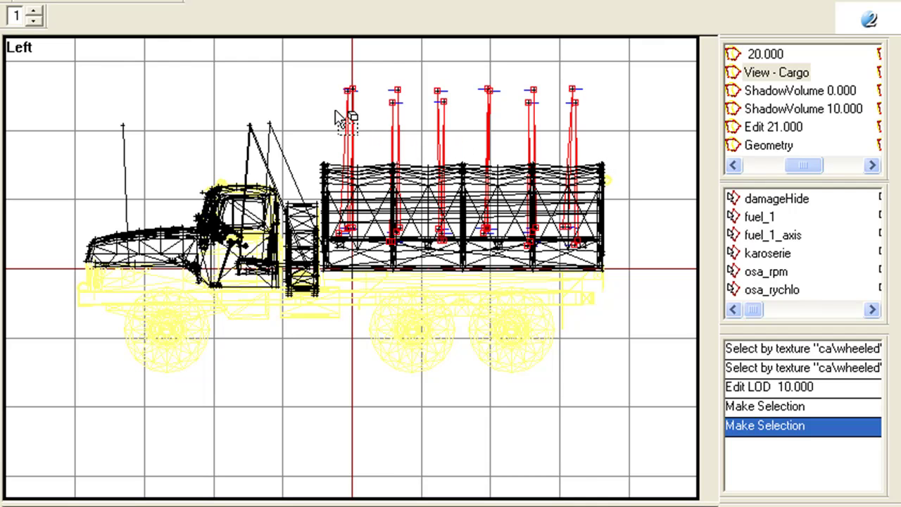
{"action": "left_click_drag", "start_coordinate": [190, 105], "coordinate": [298, 157]}
{"action": "left_click_drag", "start_coordinate": [321, 77], "coordinate": [612, 131]}
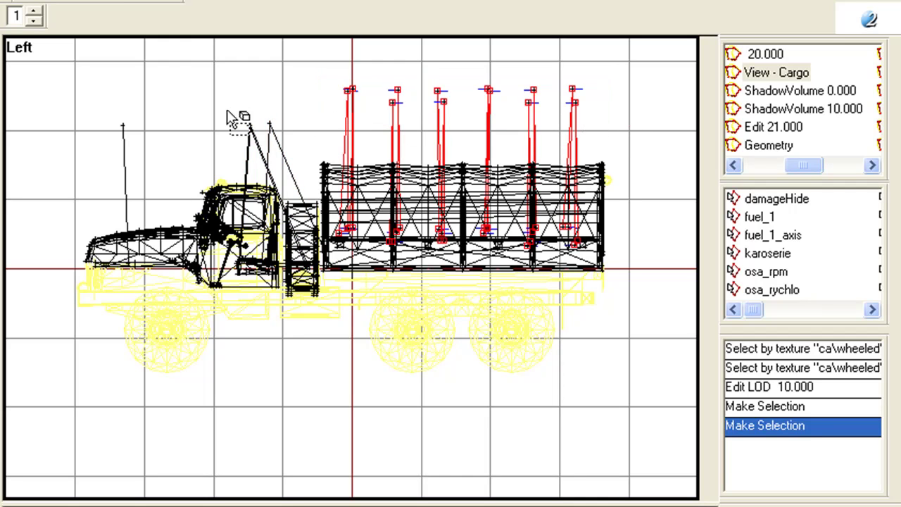
{"action": "left_click_drag", "start_coordinate": [226, 99], "coordinate": [286, 142]}
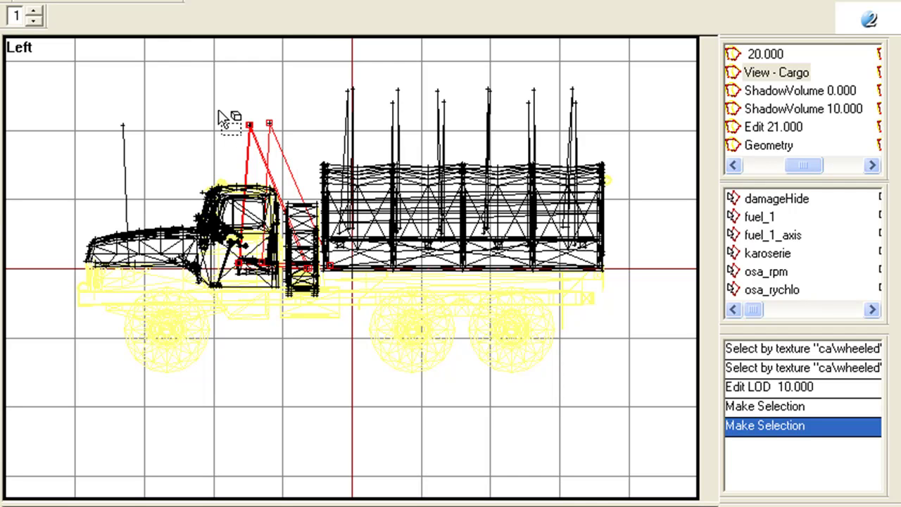
{"action": "left_click_drag", "start_coordinate": [307, 74], "coordinate": [595, 135]}
{"action": "left_click", "coordinate": [285, 102]}
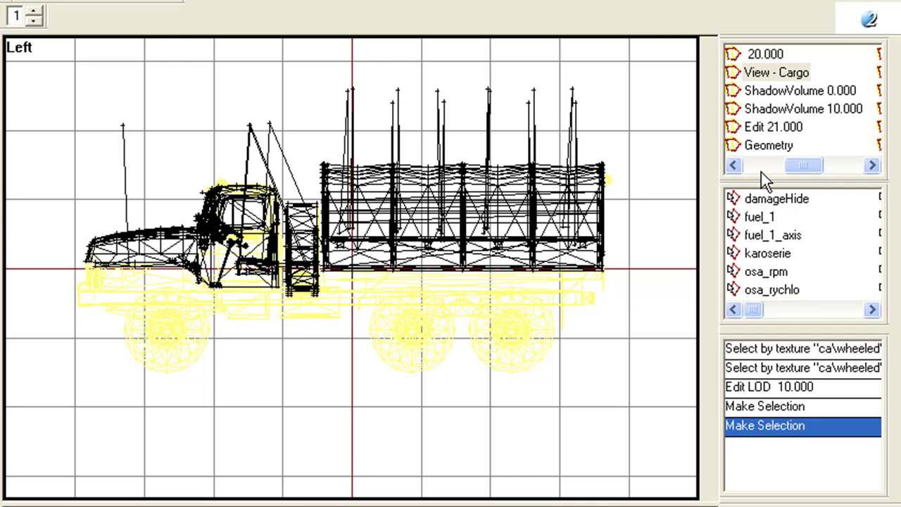
Compare the full truck mesh in the 1.000 LOD with the reduced mesh in the View - Cargo LOD
{"action": "scroll", "coordinate": [753, 150], "scroll_direction": "up", "scroll_amount": 2}
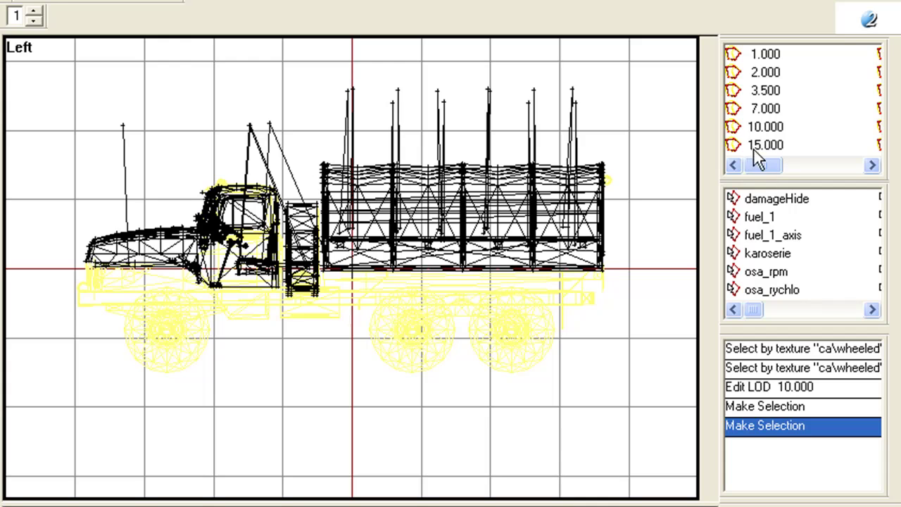
{"action": "left_click", "coordinate": [766, 55]}
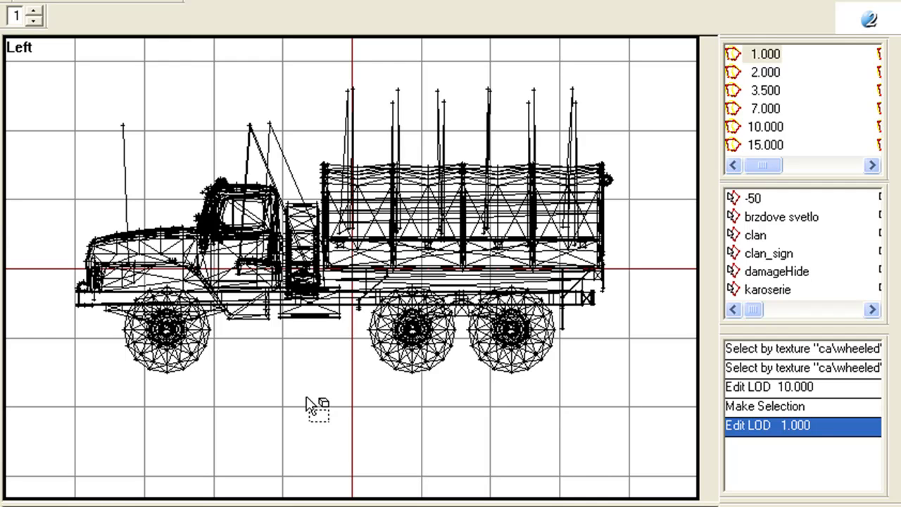
{"action": "left_click", "coordinate": [829, 164]}
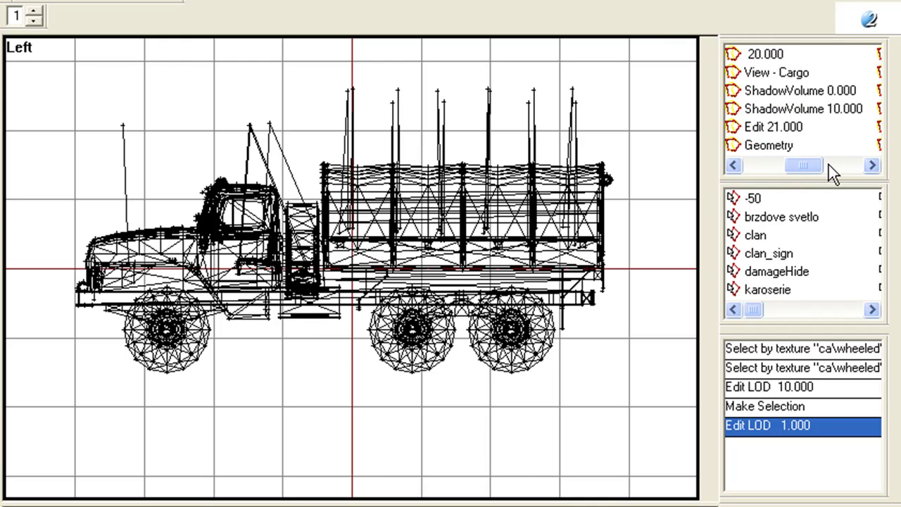
{"action": "left_click", "coordinate": [789, 73]}
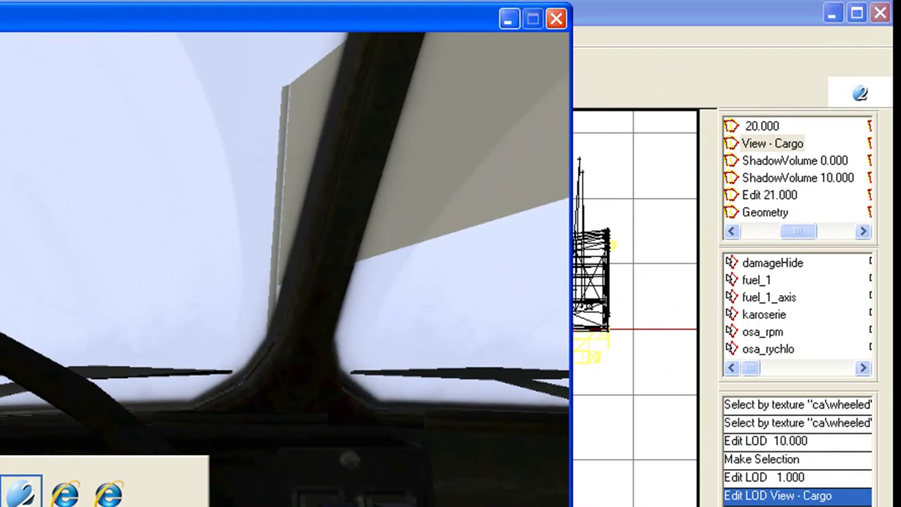
Compare the truck's cab interior in the Buldozer preview between the 1.000 and View - Cargo LODs
{"action": "key", "text": "alt+Tab"}
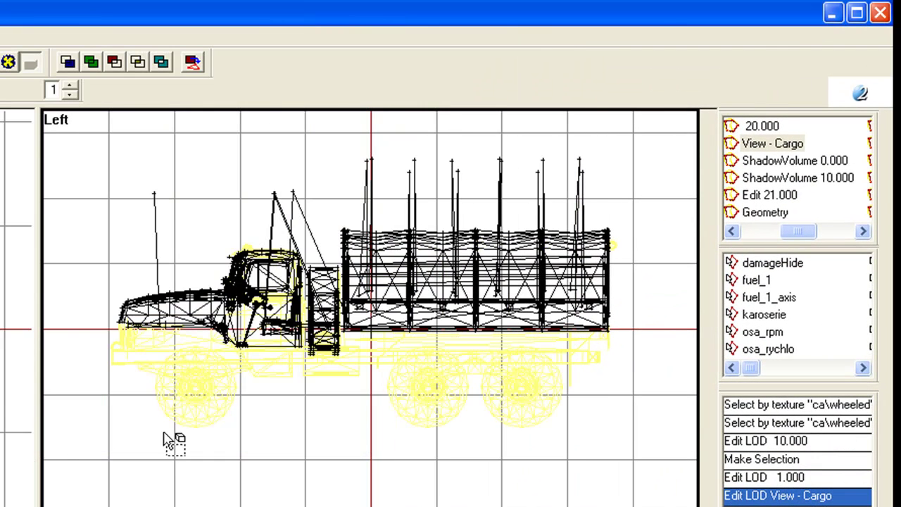
{"action": "left_click", "coordinate": [765, 233]}
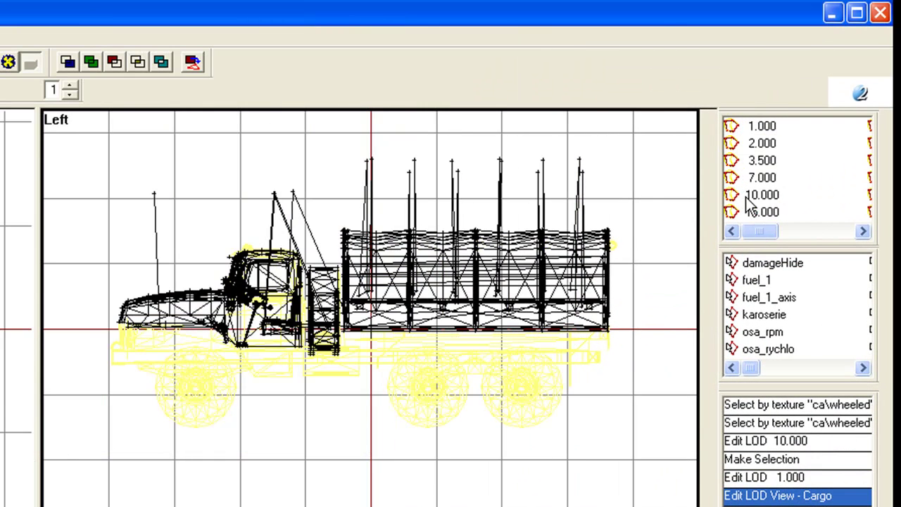
{"action": "left_click", "coordinate": [761, 127]}
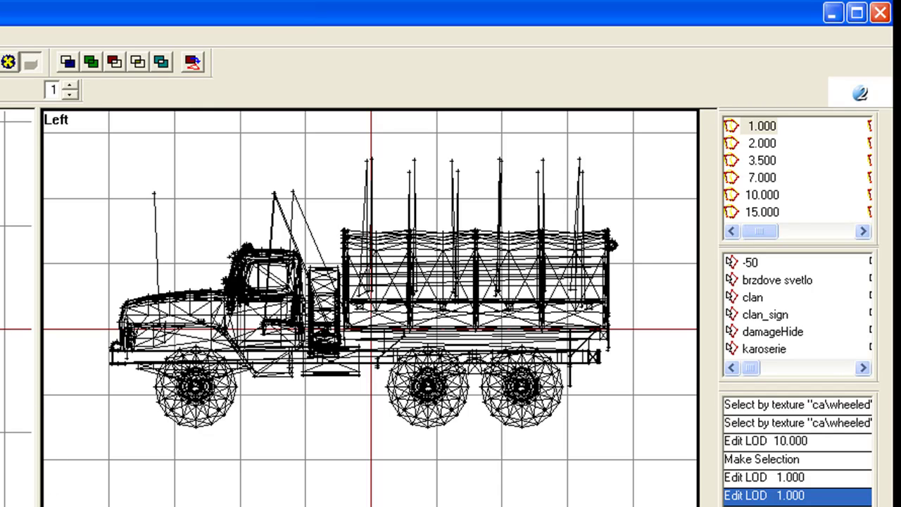
{"action": "mouse_move", "coordinate": [106, 504]}
{"action": "left_click", "coordinate": [22, 493]}
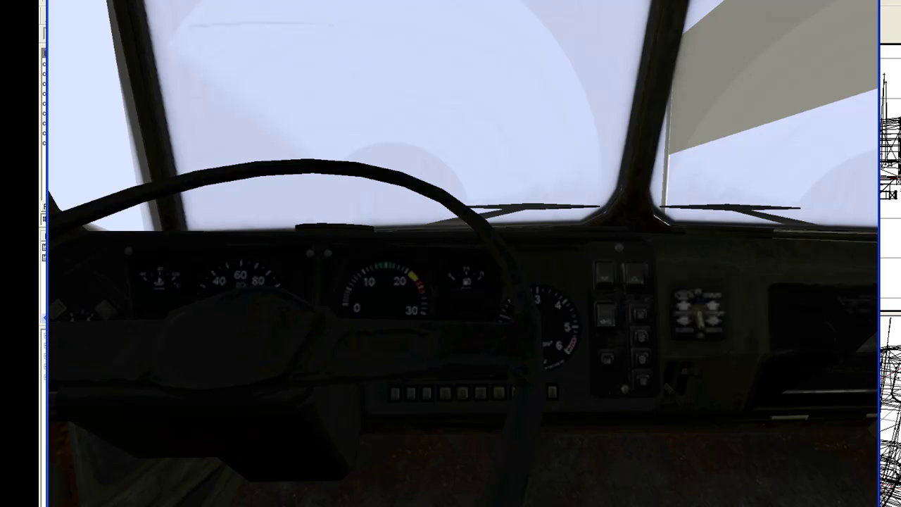
{"action": "key", "text": "alt+Tab"}
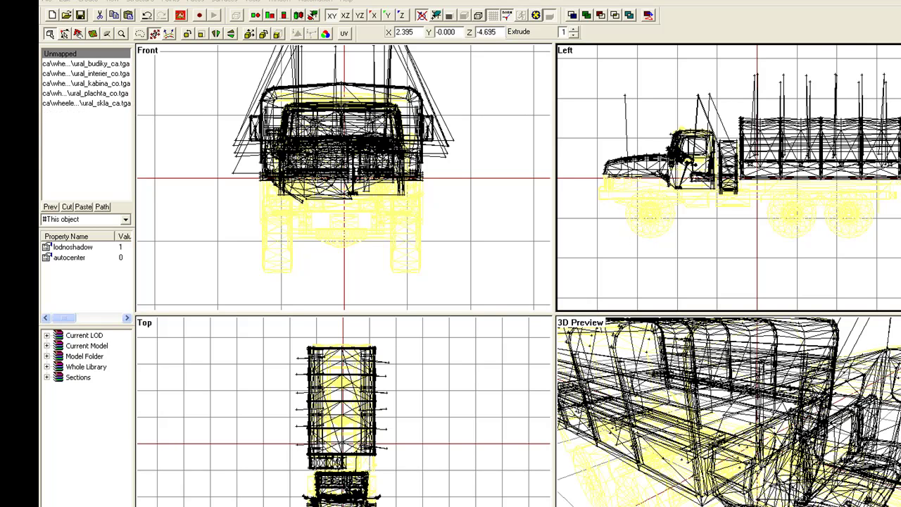
{"action": "key", "text": "alt+Tab"}
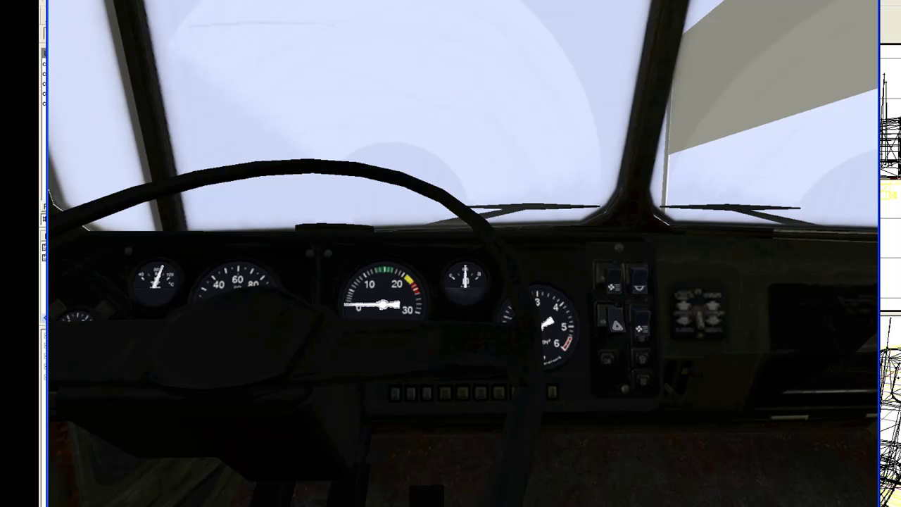
{"action": "key", "text": "alt+Tab"}
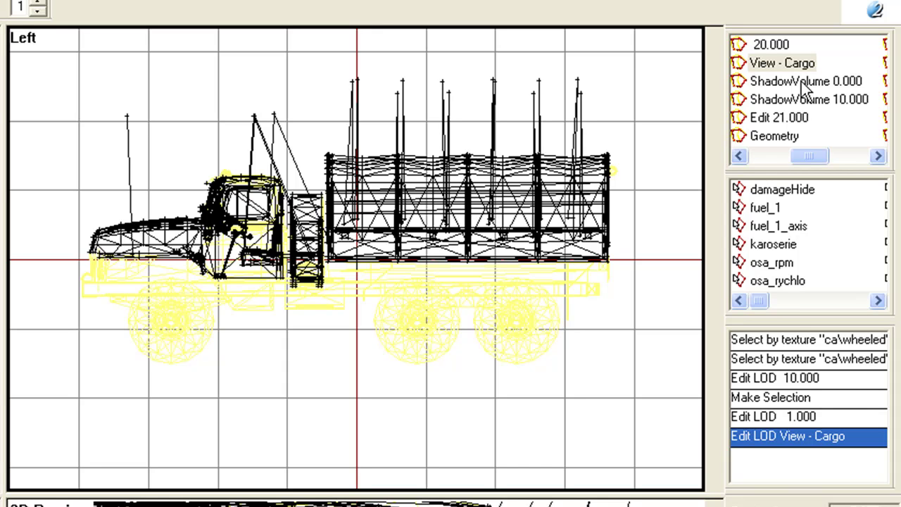
Open the ShadowVolume 0.000 LOD and examine its simplified truck mesh in the Buldozer preview
{"action": "left_click", "coordinate": [801, 81]}
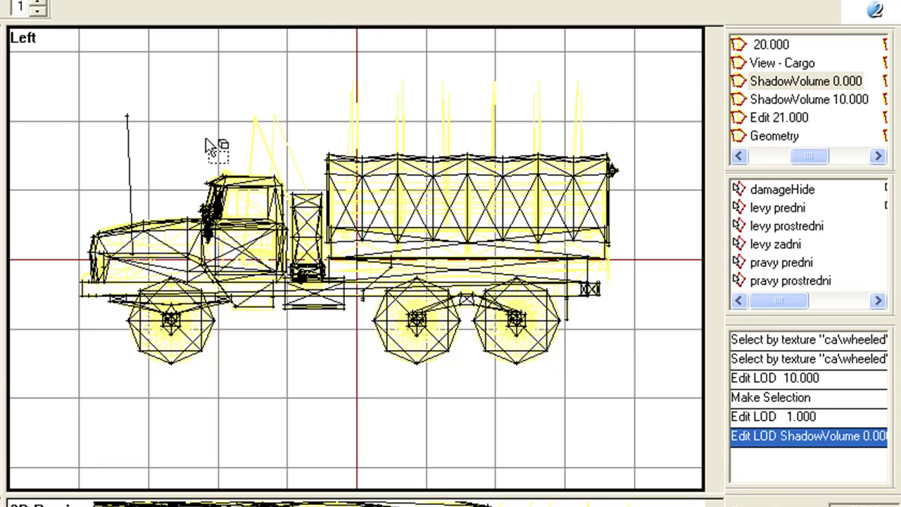
{"action": "key", "text": "alt+Tab"}
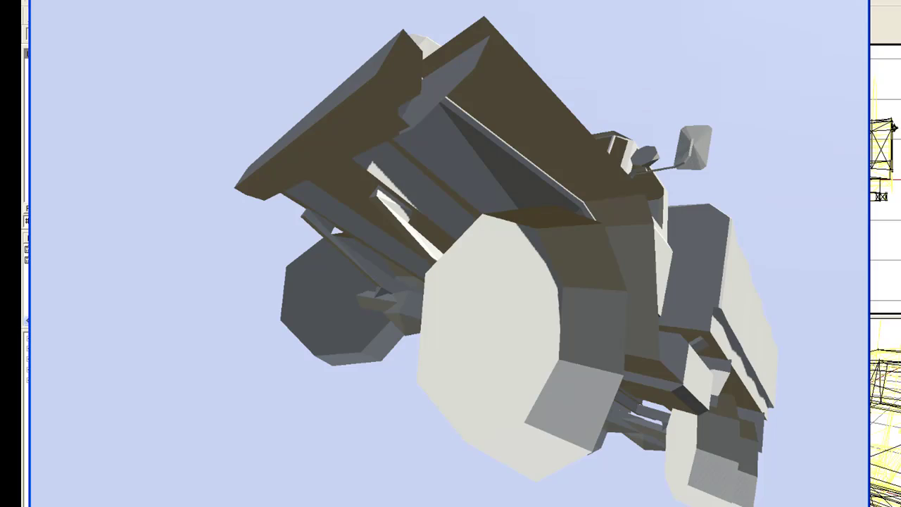
{"action": "key", "text": "alt+Tab"}
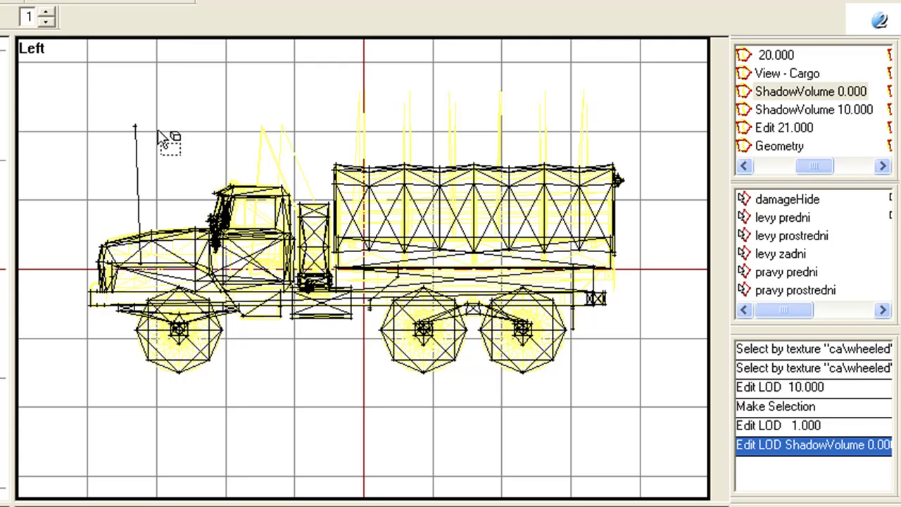
Apply Smooth Edge to the entire truck mesh in the ShadowVolume 0.000 LOD and clear the selection
{"action": "left_click_drag", "start_coordinate": [83, 85], "coordinate": [657, 440]}
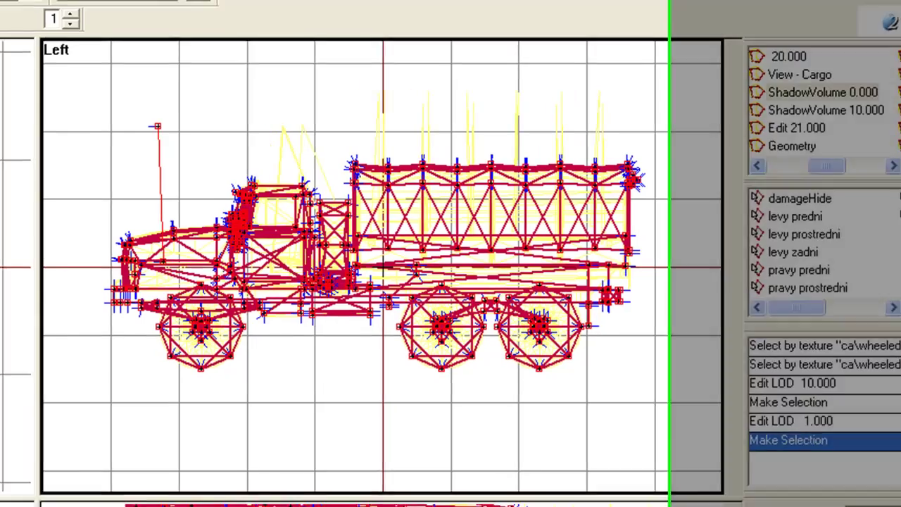
{"action": "left_click", "coordinate": [4, 3]}
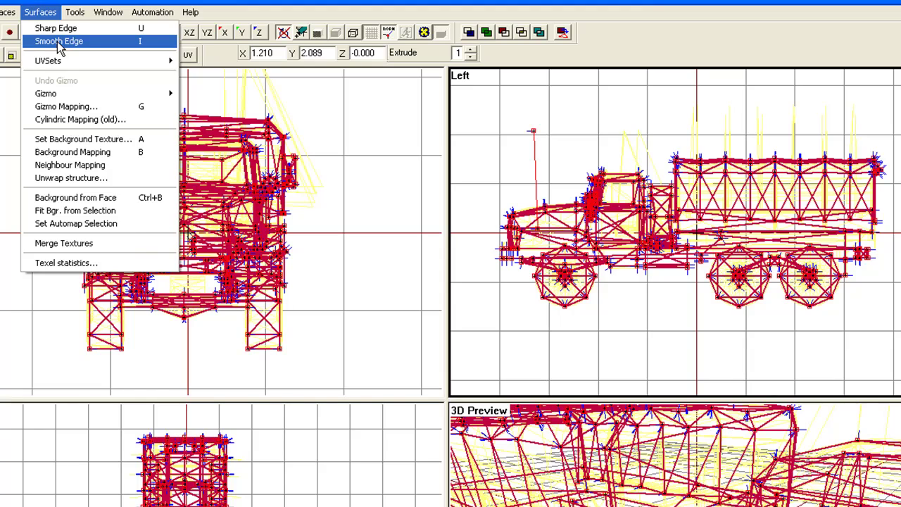
{"action": "left_click", "coordinate": [59, 41]}
{"action": "left_click", "coordinate": [612, 145]}
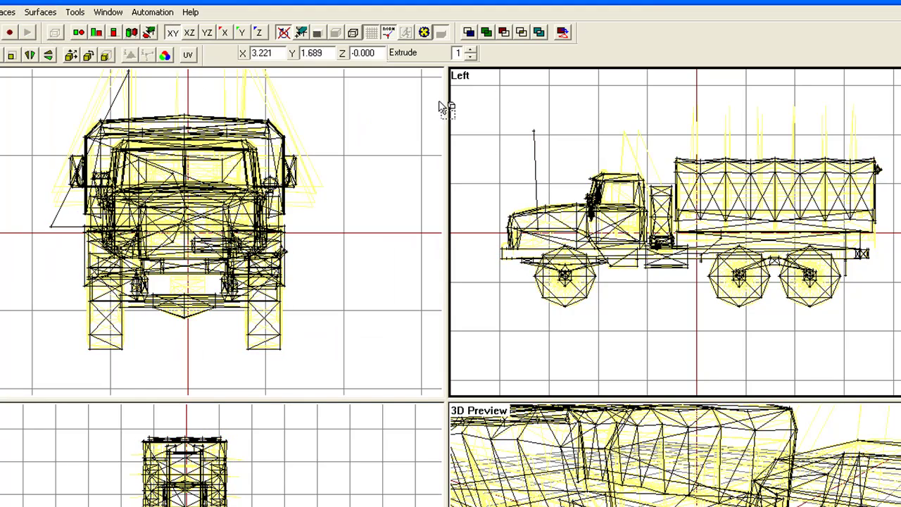
Apply Sharp Edge to the entire truck mesh in the ShadowVolume 0.000 LOD and deselect it
{"action": "left_click_drag", "start_coordinate": [485, 106], "coordinate": [890, 342]}
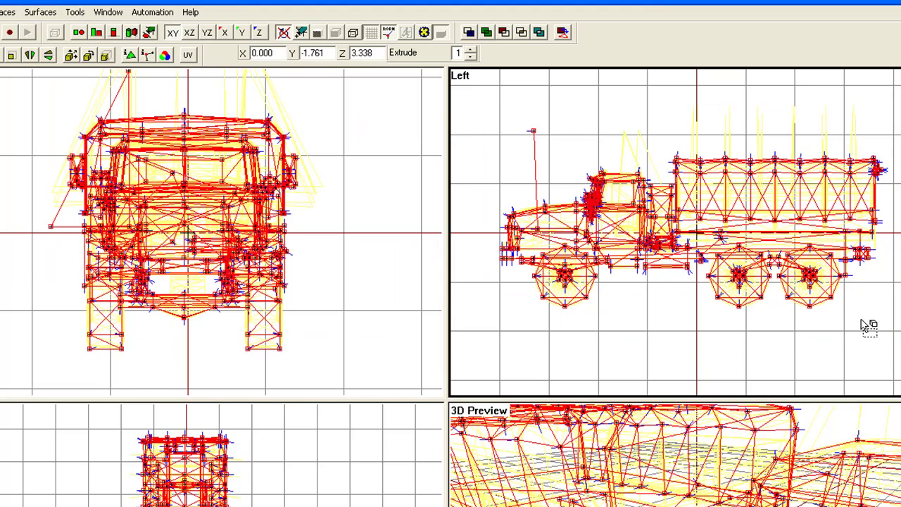
{"action": "left_click", "coordinate": [40, 12]}
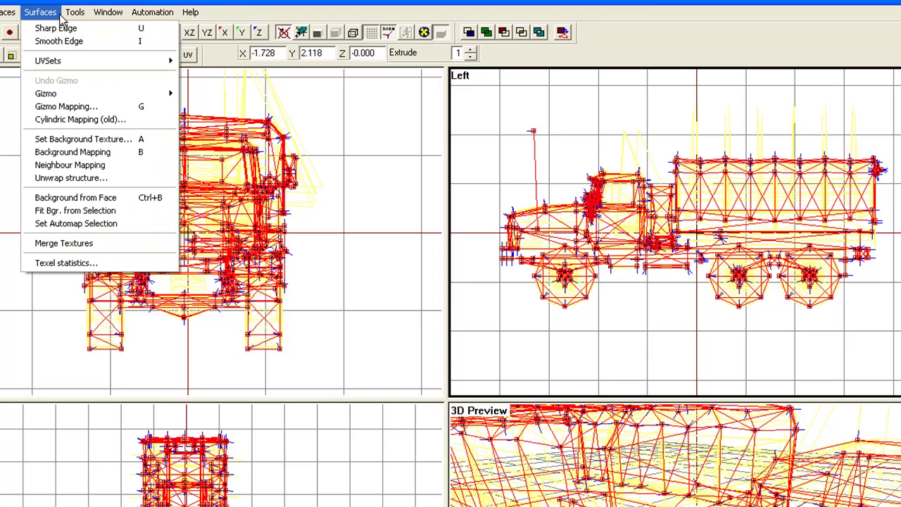
{"action": "left_click", "coordinate": [59, 27]}
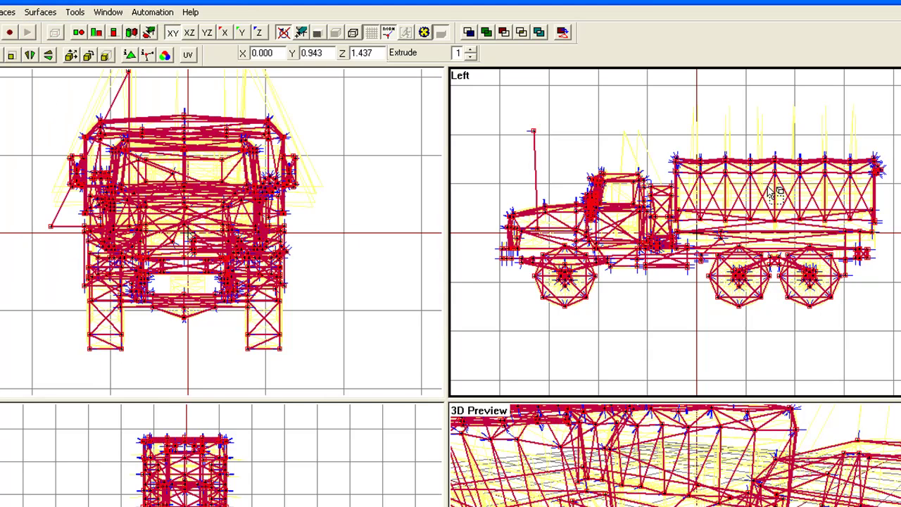
{"action": "left_click", "coordinate": [733, 142]}
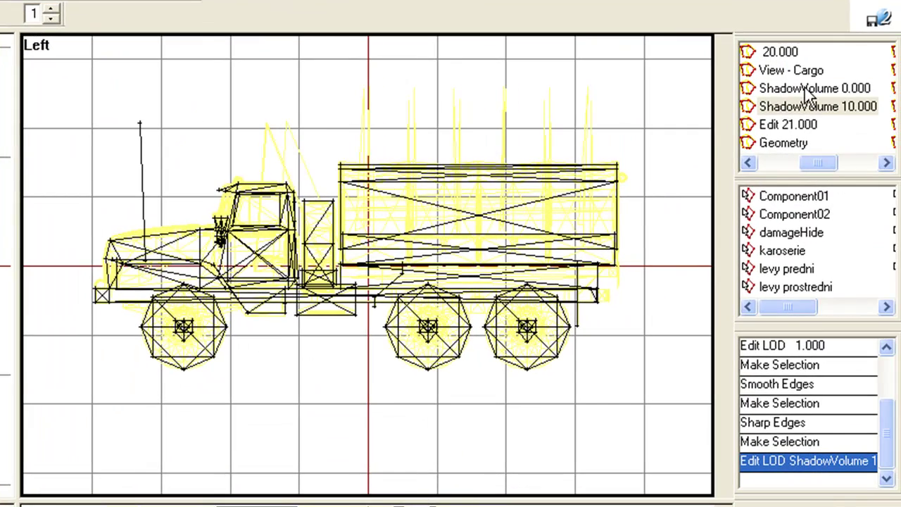
Compare the ShadowVolume 0.000 and ShadowVolume 10.000 meshes and inspect the small box in the Edit 21.000 LOD
{"action": "left_click", "coordinate": [895, 97]}
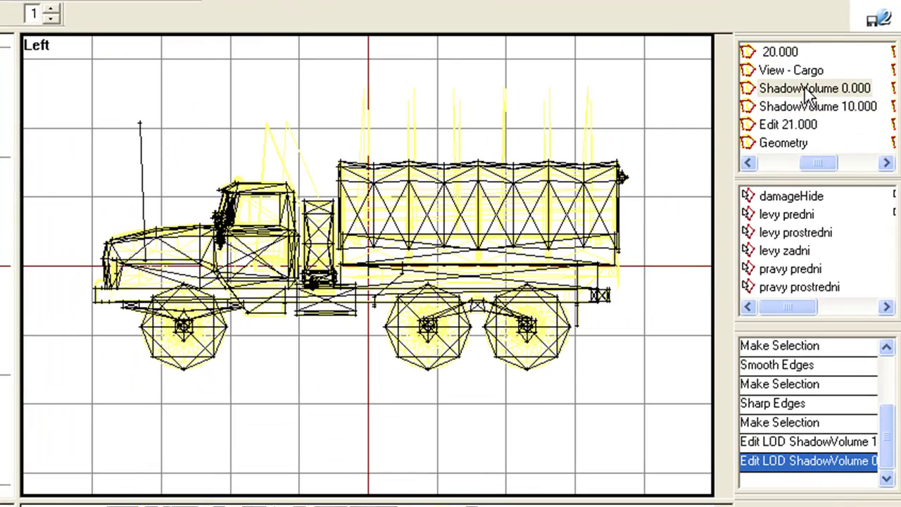
{"action": "left_click", "coordinate": [810, 111]}
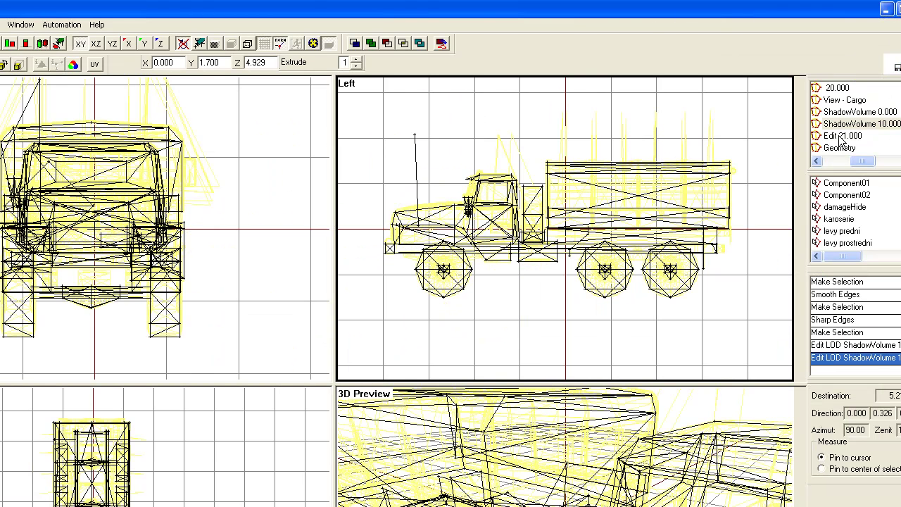
{"action": "left_click", "coordinate": [842, 137]}
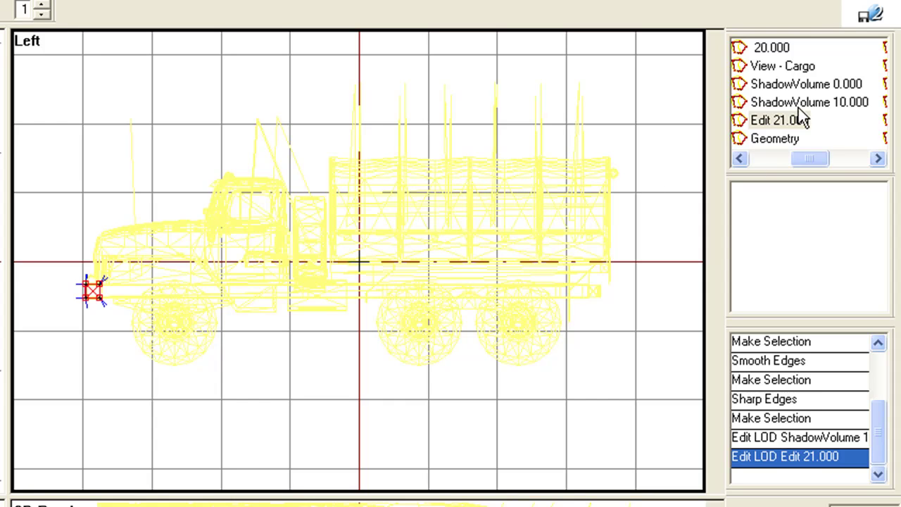
{"action": "left_click_drag", "start_coordinate": [784, 123], "coordinate": [778, 168]}
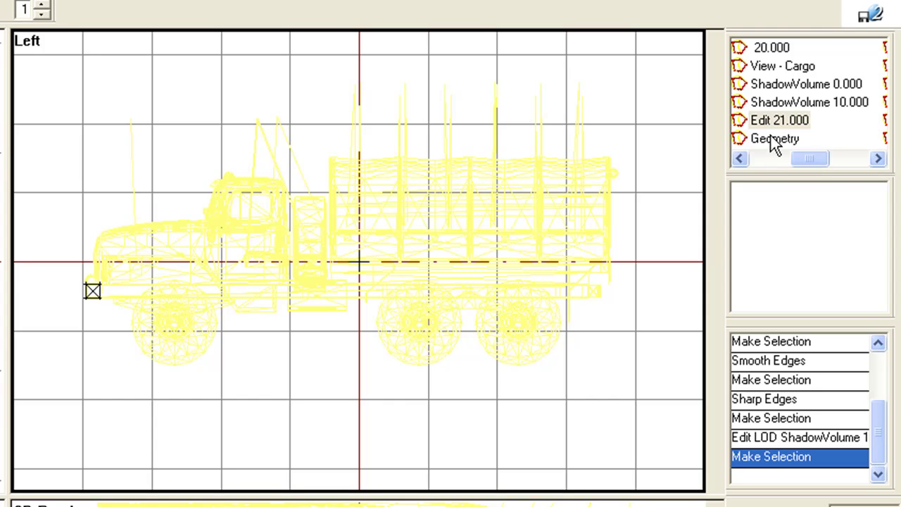
Open the Geometry LOD, select the whole truck and examine its component shapes and point masses, including in the Buldozer preview
{"action": "left_click", "coordinate": [775, 140]}
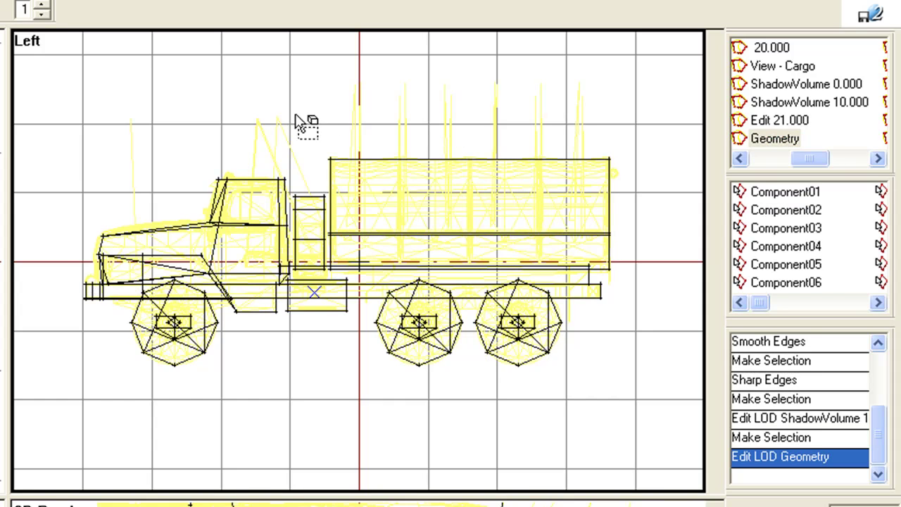
{"action": "left_click_drag", "start_coordinate": [67, 98], "coordinate": [628, 416]}
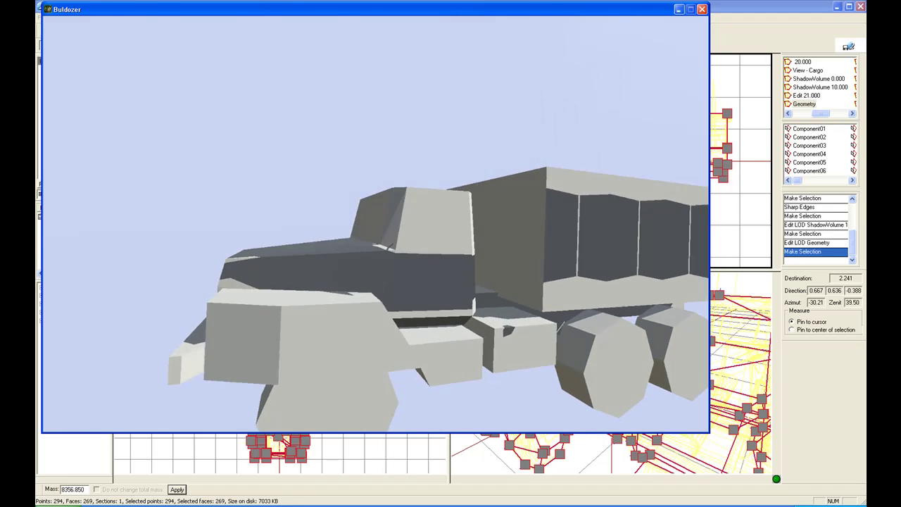
{"action": "left_click", "coordinate": [599, 231]}
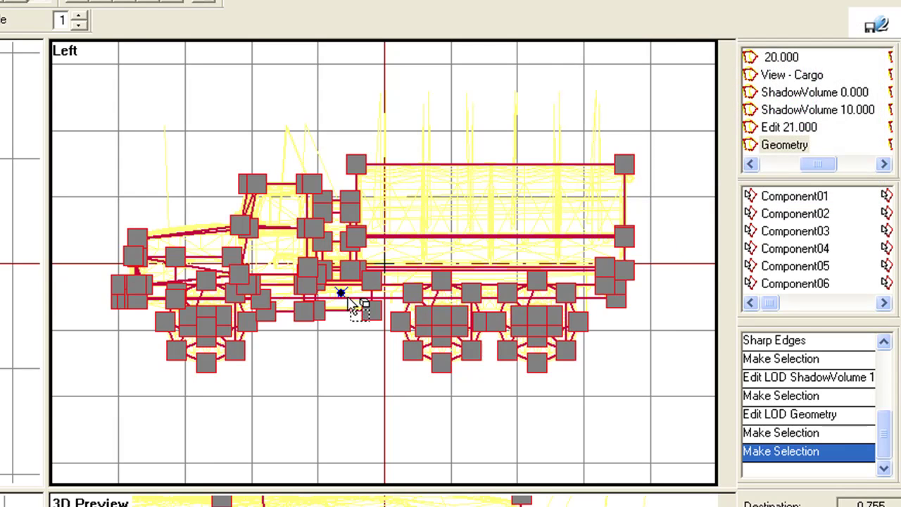
{"action": "left_click", "coordinate": [341, 293]}
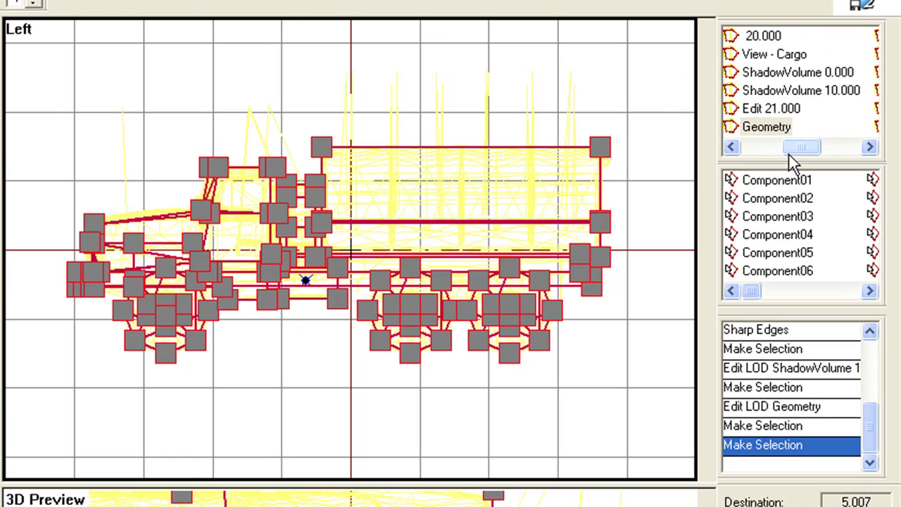
Open the Memory LOD, check it in the Buldozer preview, and select all its points around the truck before clearing the selection
{"action": "left_click_drag", "start_coordinate": [789, 155], "coordinate": [834, 148]}
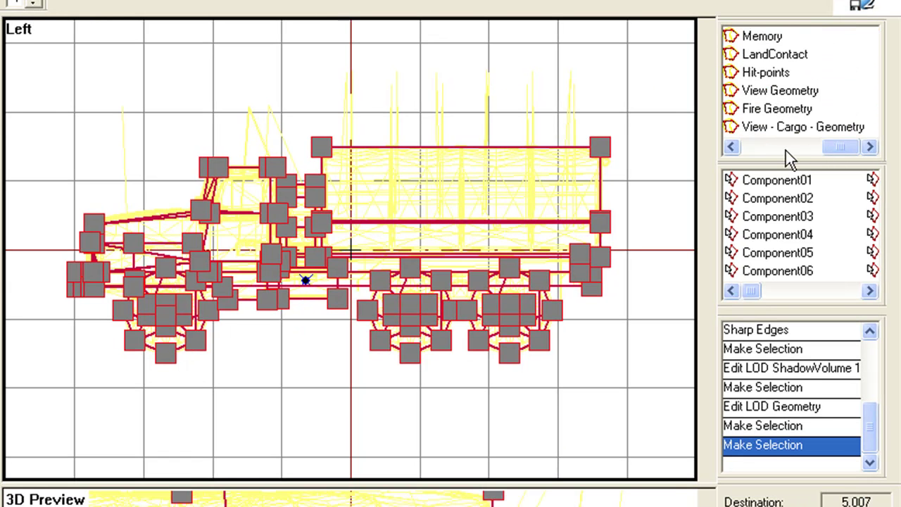
{"action": "left_click", "coordinate": [762, 36]}
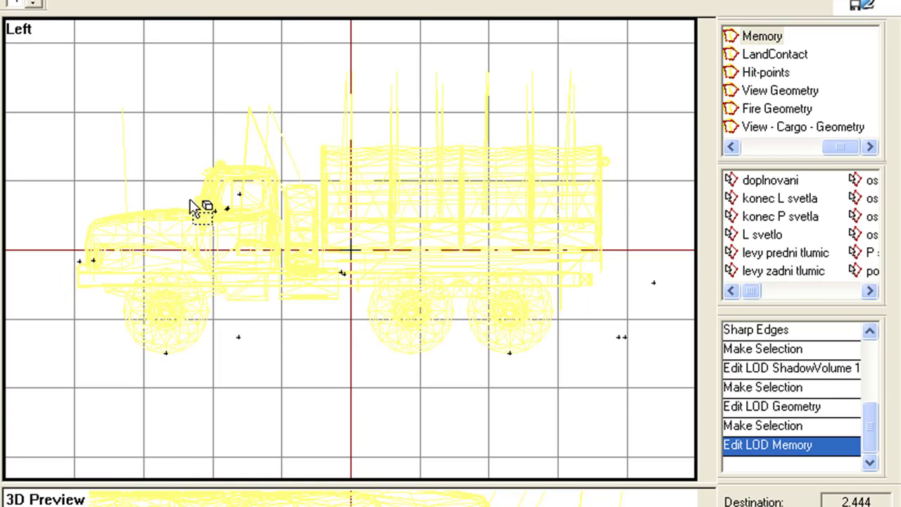
{"action": "key", "text": "alt+Tab"}
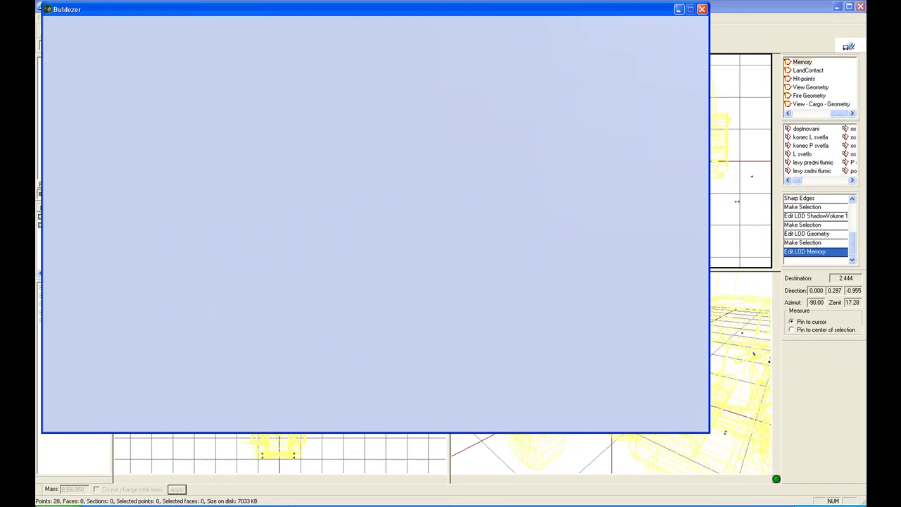
{"action": "key", "text": "alt+Tab"}
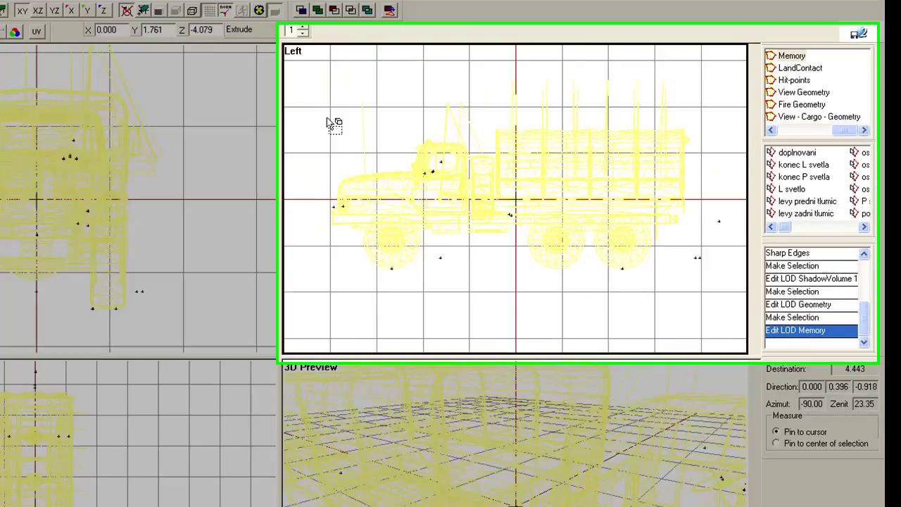
{"action": "left_click_drag", "start_coordinate": [481, 105], "coordinate": [758, 233]}
{"action": "left_click_drag", "start_coordinate": [681, 428], "coordinate": [675, 429]}
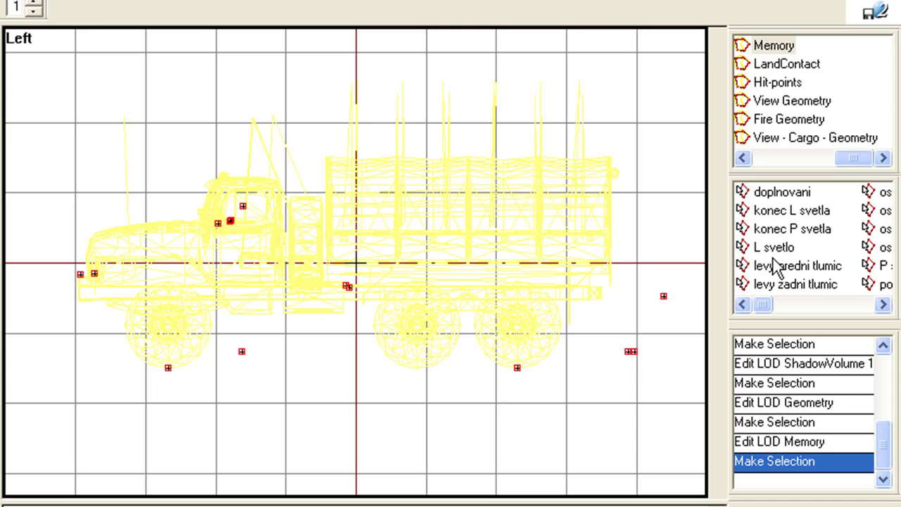
{"action": "left_click", "coordinate": [649, 237]}
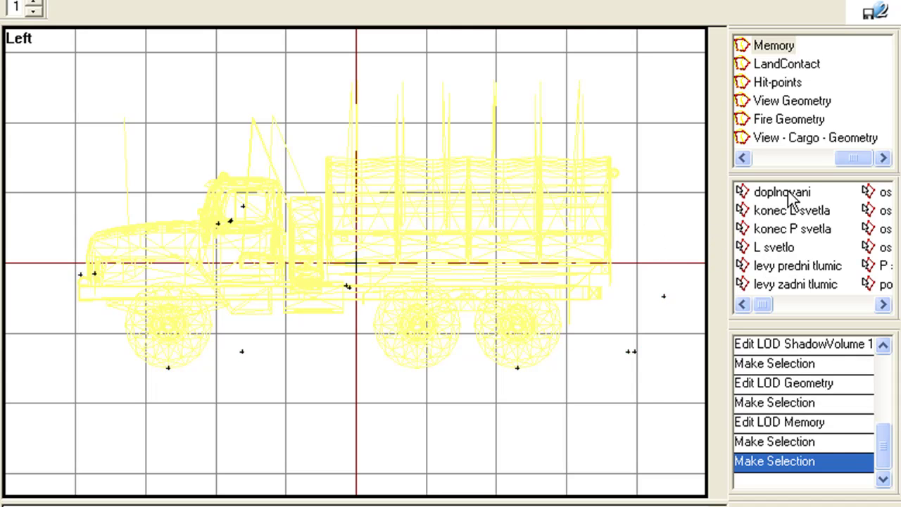
Locate the memory points of the named selections from doplnovani through konec L svetla and L svetlo to levy zadni tlumic
{"action": "left_click", "coordinate": [788, 196]}
{"action": "left_click", "coordinate": [782, 210]}
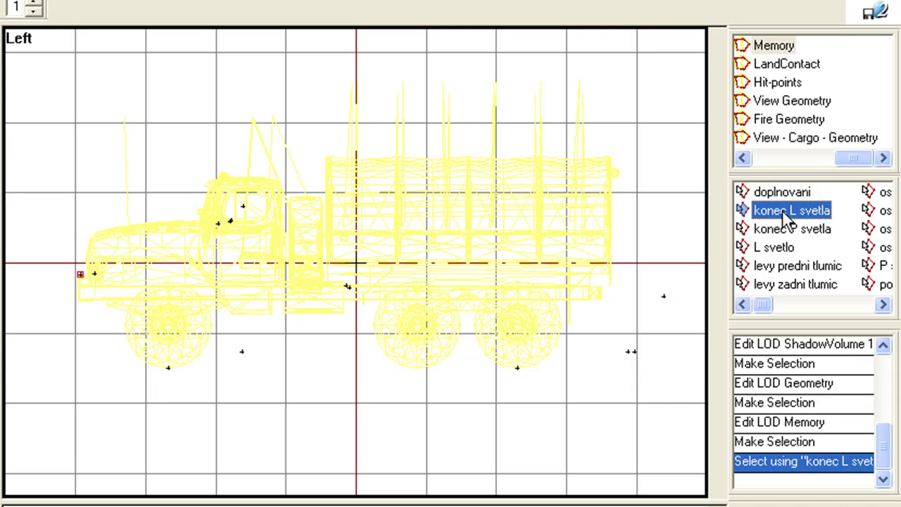
{"action": "left_click", "coordinate": [782, 231]}
{"action": "left_click", "coordinate": [778, 250]}
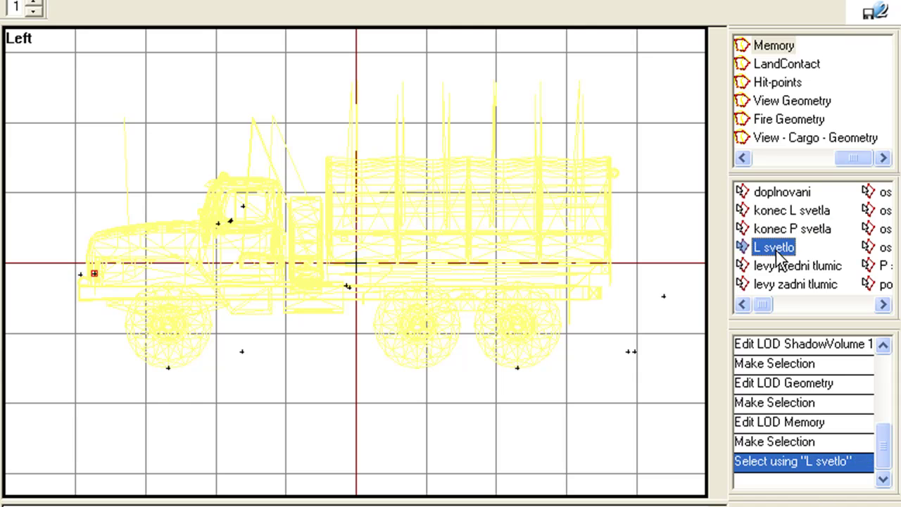
{"action": "left_click", "coordinate": [785, 268]}
{"action": "left_click", "coordinate": [790, 285]}
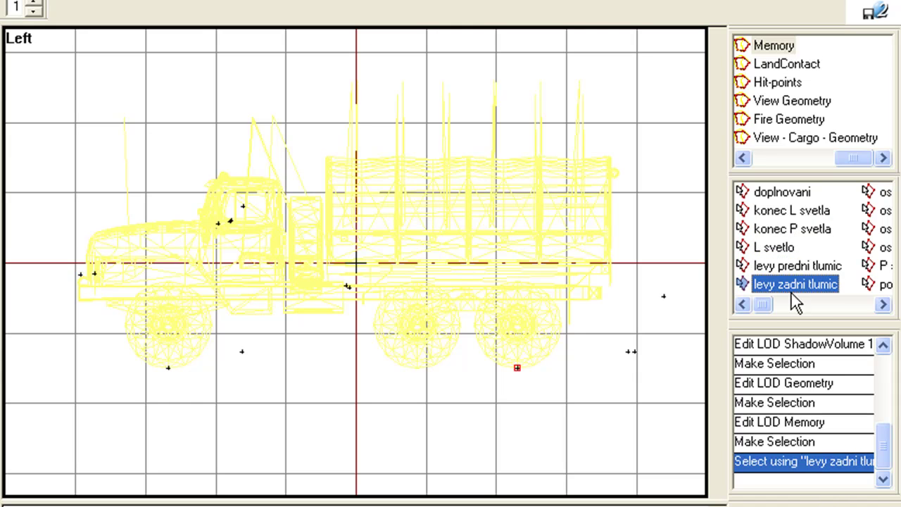
Locate the memory points of the named selections pos cargo, pos driver and pravy predni tlumic on the truck
{"action": "left_click", "coordinate": [810, 304]}
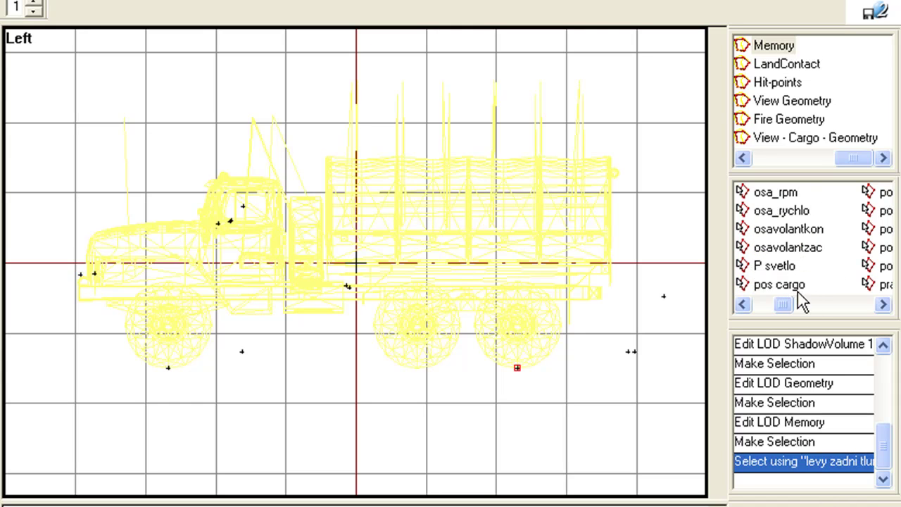
{"action": "left_click", "coordinate": [799, 305]}
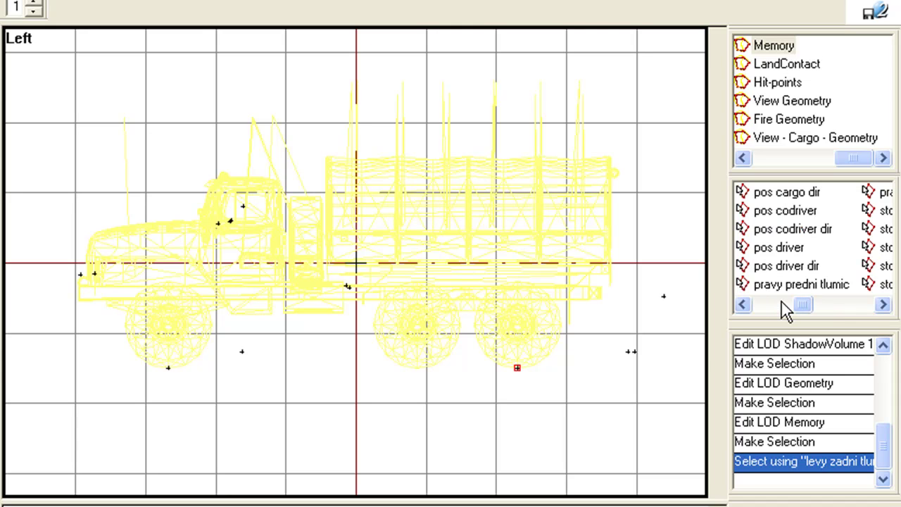
{"action": "left_click", "coordinate": [782, 305]}
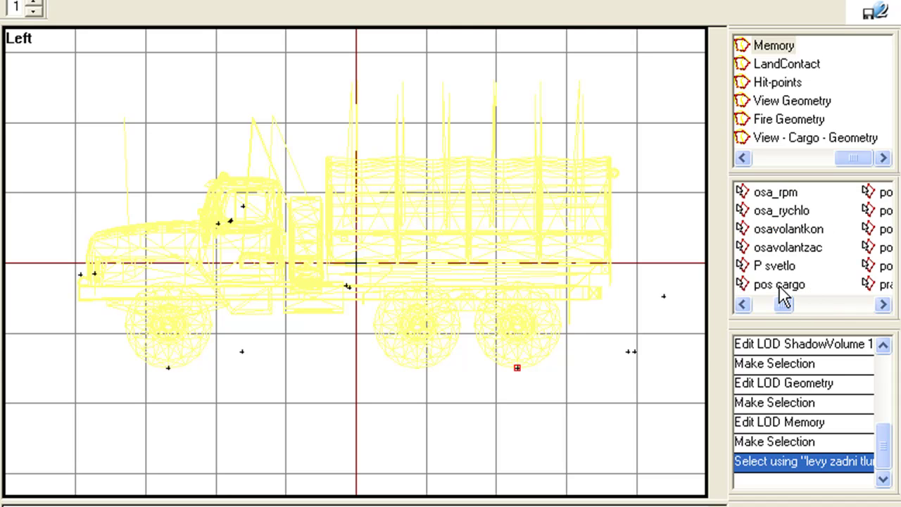
{"action": "left_click", "coordinate": [779, 286]}
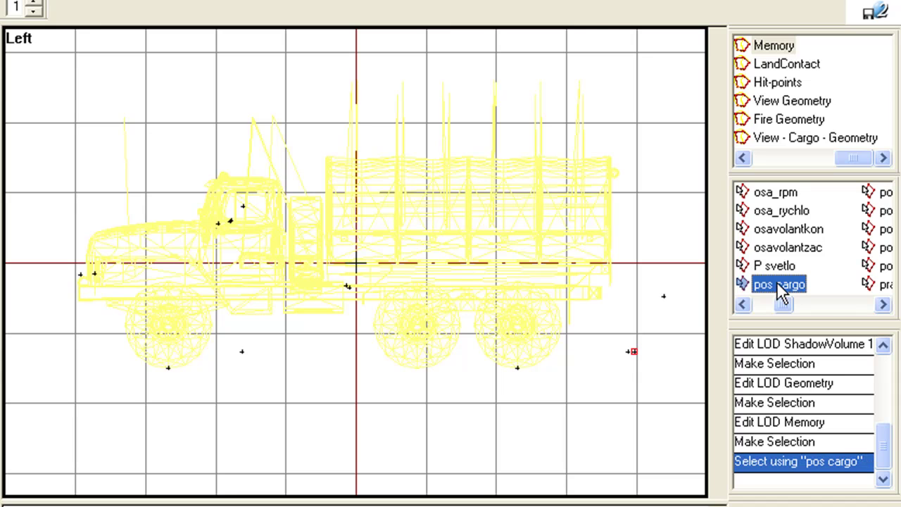
{"action": "mouse_move", "coordinate": [778, 282]}
{"action": "left_mouse_down"}
{"action": "mouse_move", "coordinate": [708, 298]}
{"action": "mouse_move", "coordinate": [638, 363]}
{"action": "mouse_move", "coordinate": [635, 319]}
{"action": "mouse_move", "coordinate": [637, 348]}
{"action": "mouse_move", "coordinate": [684, 316]}
{"action": "mouse_move", "coordinate": [707, 358]}
{"action": "mouse_move", "coordinate": [657, 333]}
{"action": "mouse_move", "coordinate": [641, 338]}
{"action": "mouse_move", "coordinate": [620, 308]}
{"action": "mouse_move", "coordinate": [661, 316]}
{"action": "mouse_move", "coordinate": [789, 292]}
{"action": "left_mouse_up"}
{"action": "left_click", "coordinate": [808, 304]}
{"action": "left_click", "coordinate": [786, 247]}
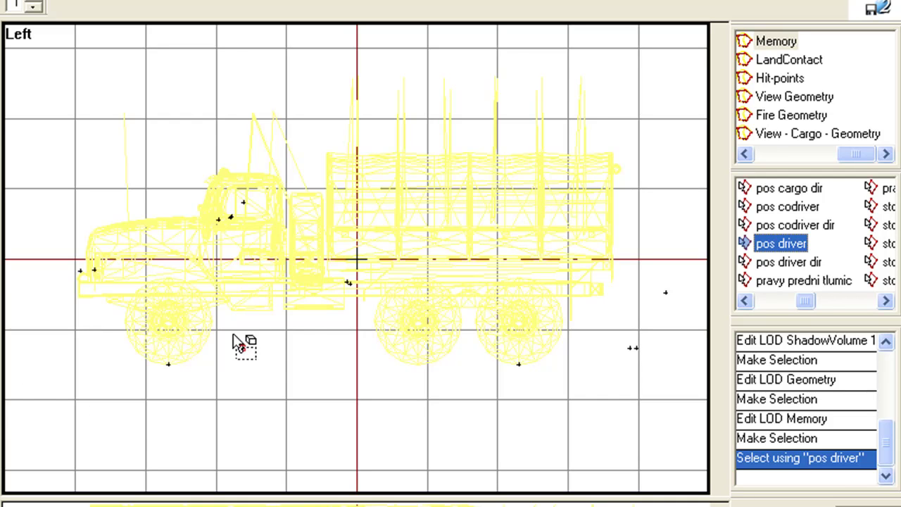
{"action": "left_click", "coordinate": [808, 281]}
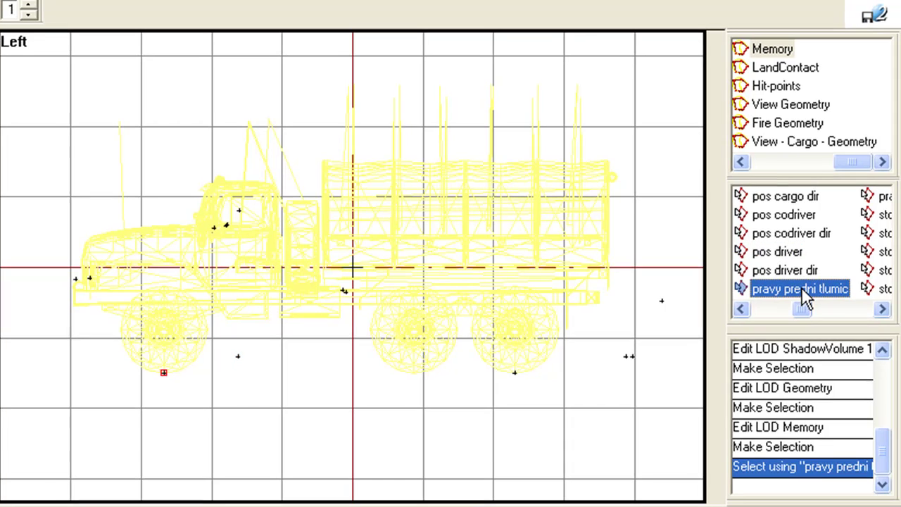